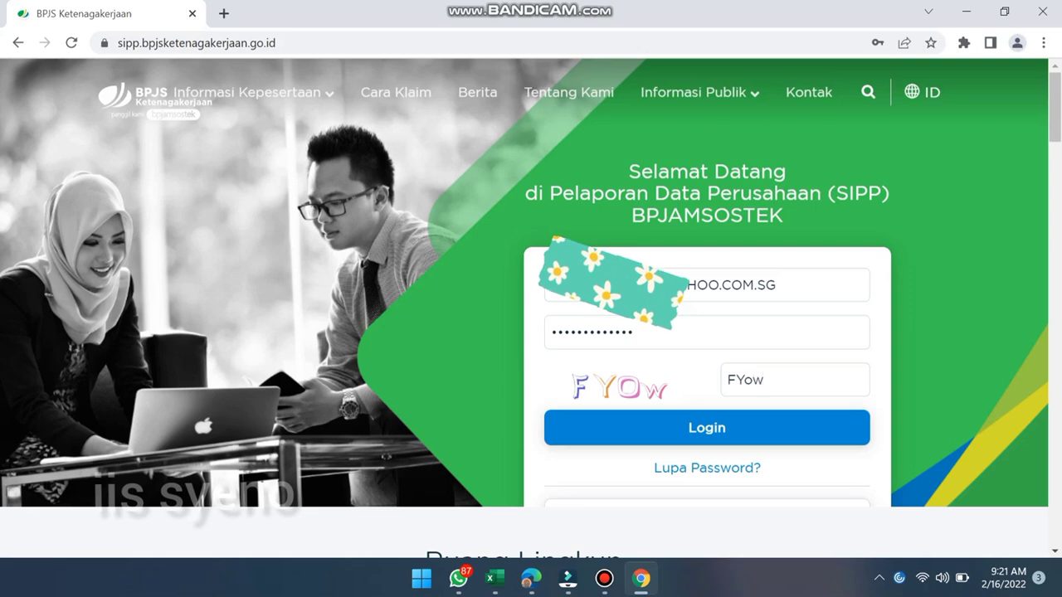
Correct the captcha code with its exact letter case and log in to the SIPP company reporting account
key(BackSpace)
key(BackSpace)
text(Ow)
key(Return)
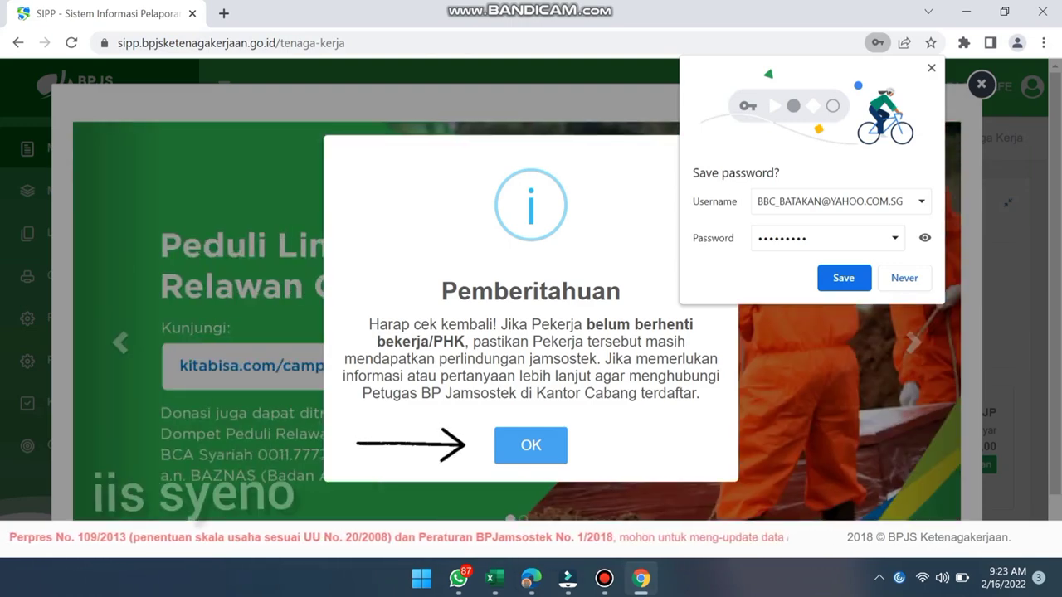
Save the login credentials in the browser, then dismiss the Pemberitahuan notice and close the promotional banner
click(842, 278)
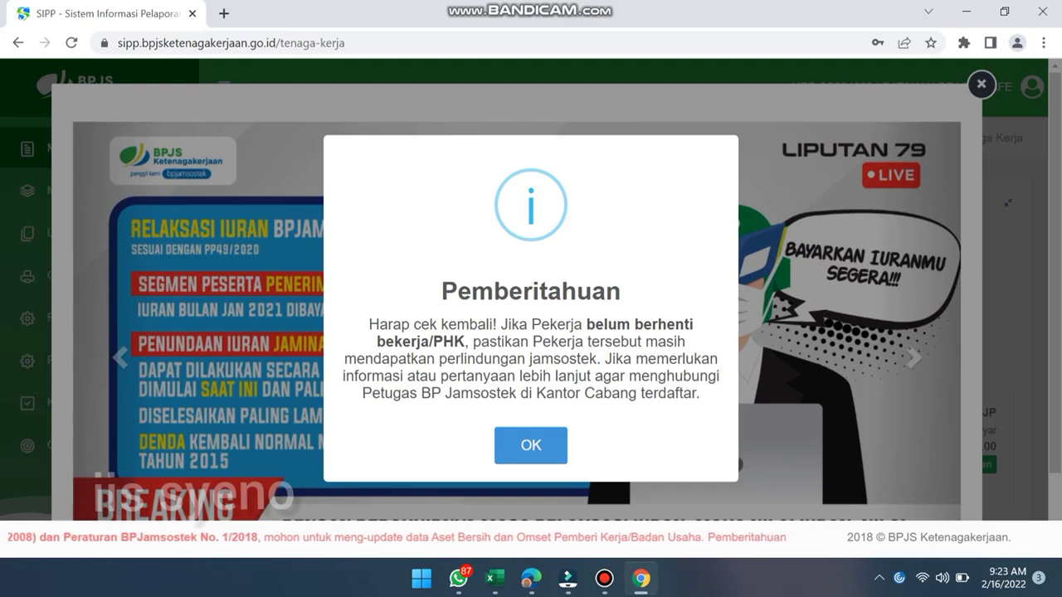
click(531, 445)
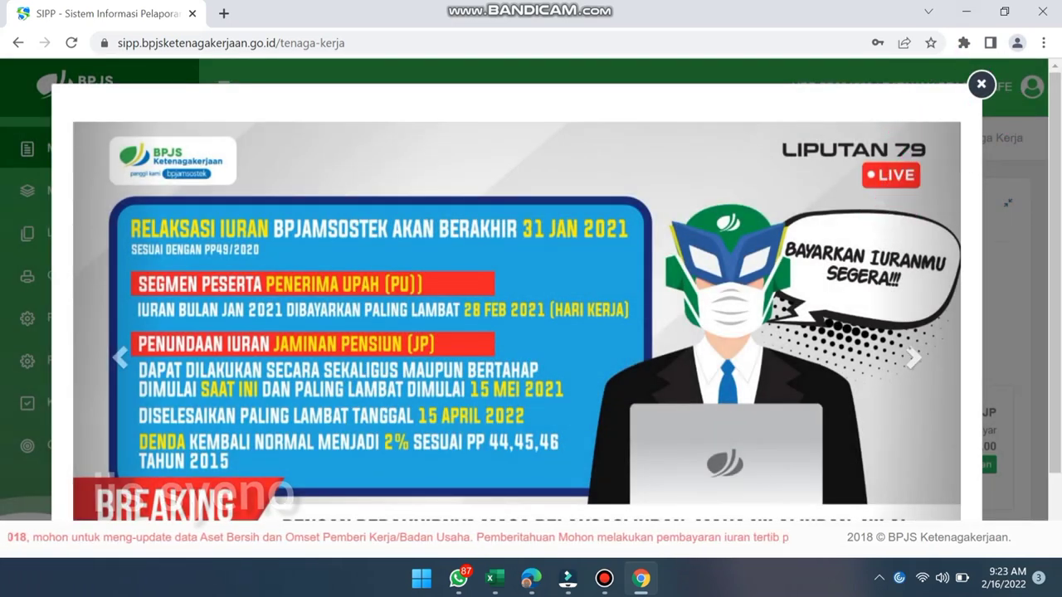
click(980, 84)
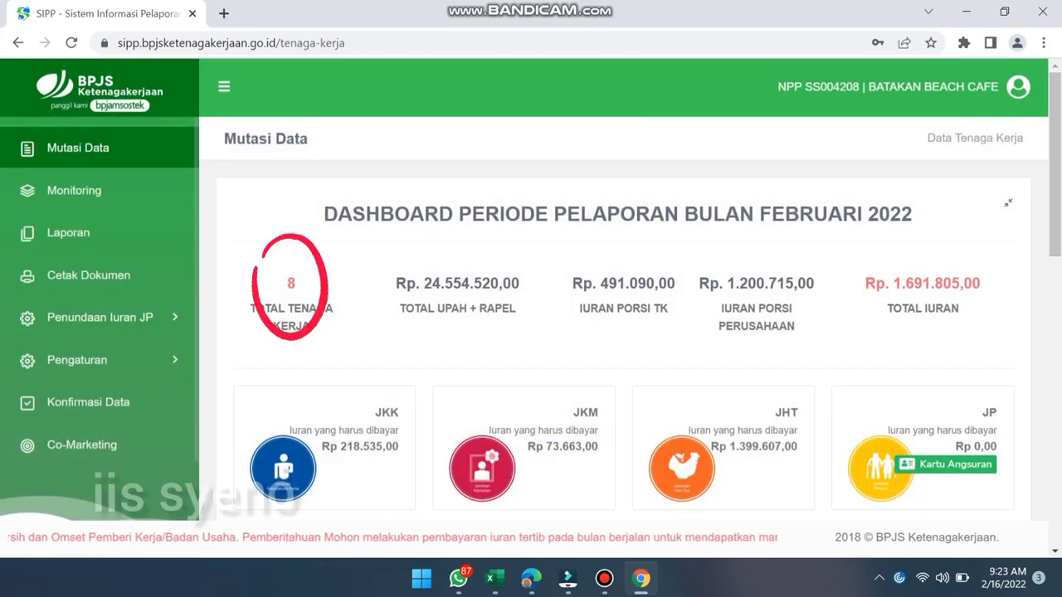
Review the active participant list and the package code legend for the February 2022 reporting period
scroll(622, 332, down, 6)
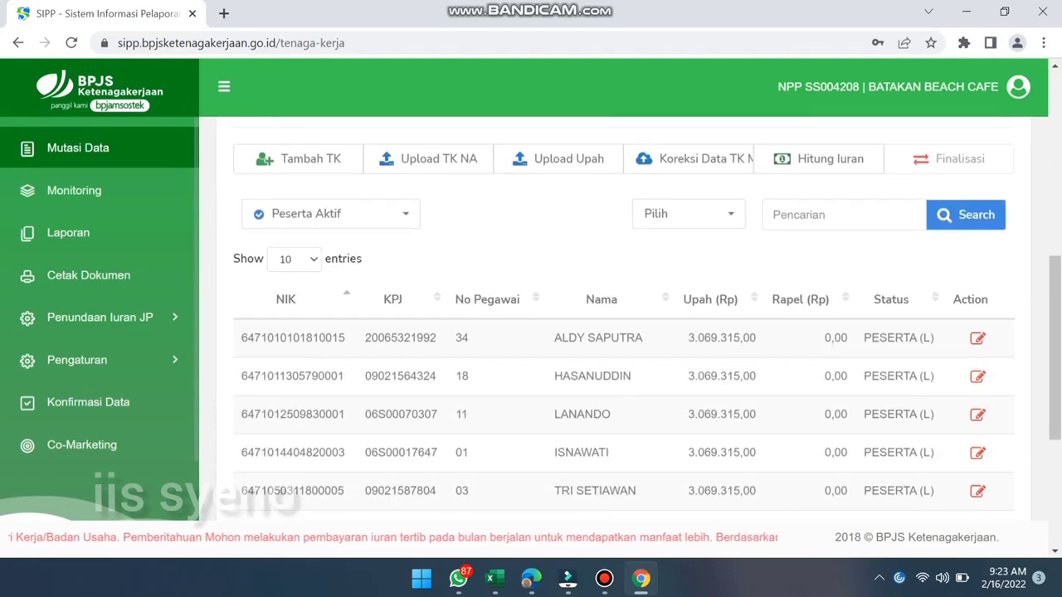
scroll(622, 331, down, 2)
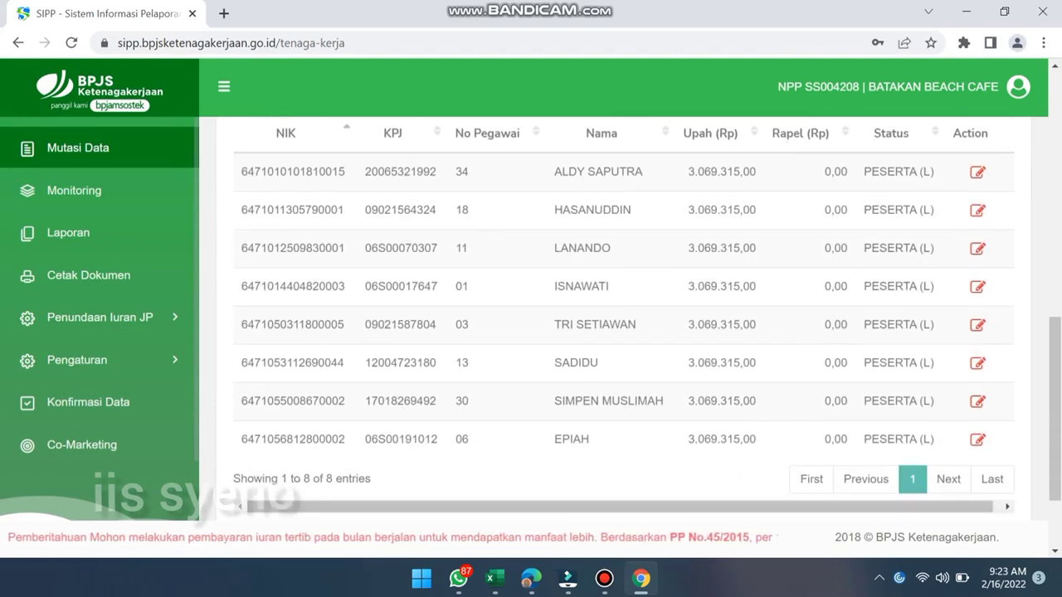
scroll(622, 331, down, 1)
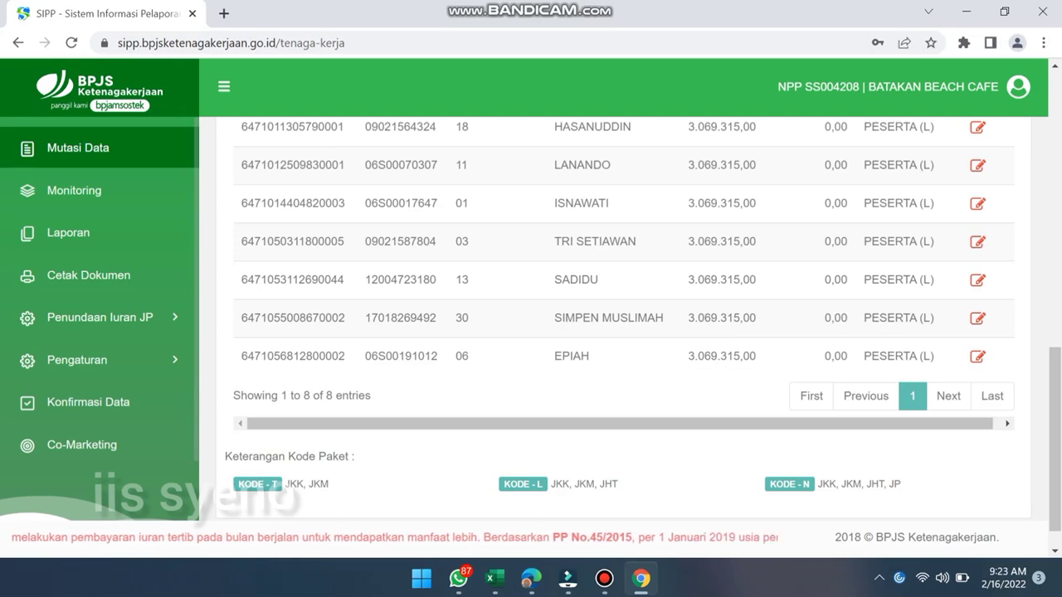
scroll(622, 332, down, 1)
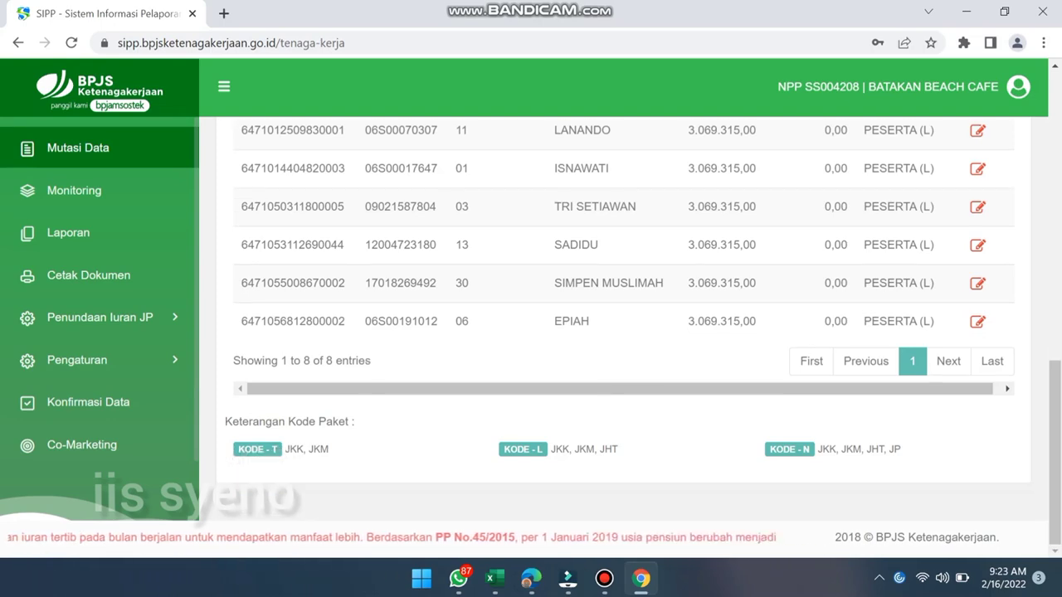
scroll(622, 332, up, 8)
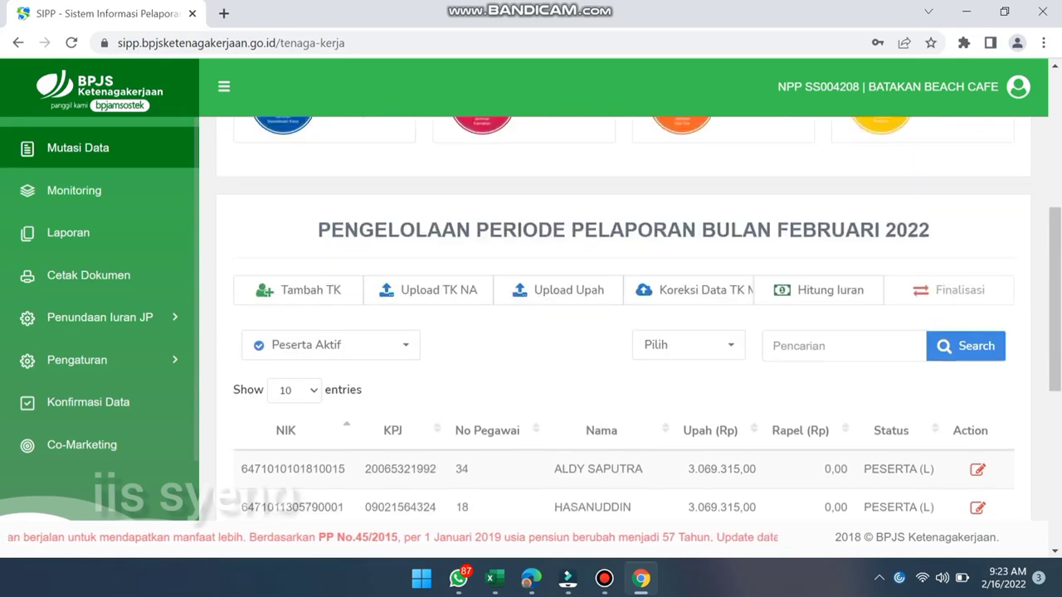
scroll(622, 331, up, 2)
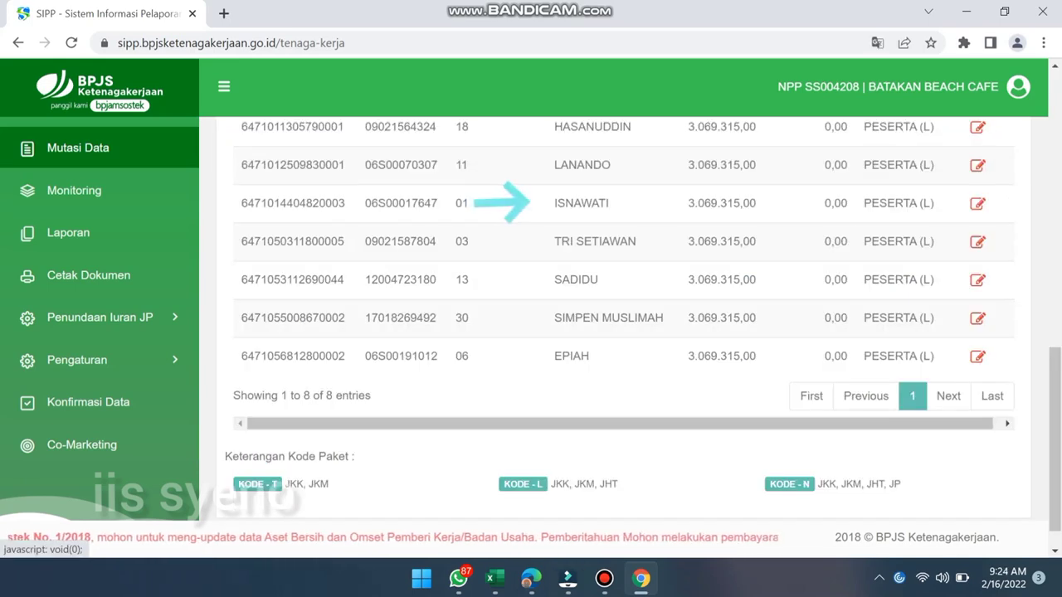
Examine the Detil Tenaga Kerja contribution details of the fourth worker in the active list and close them
click(977, 204)
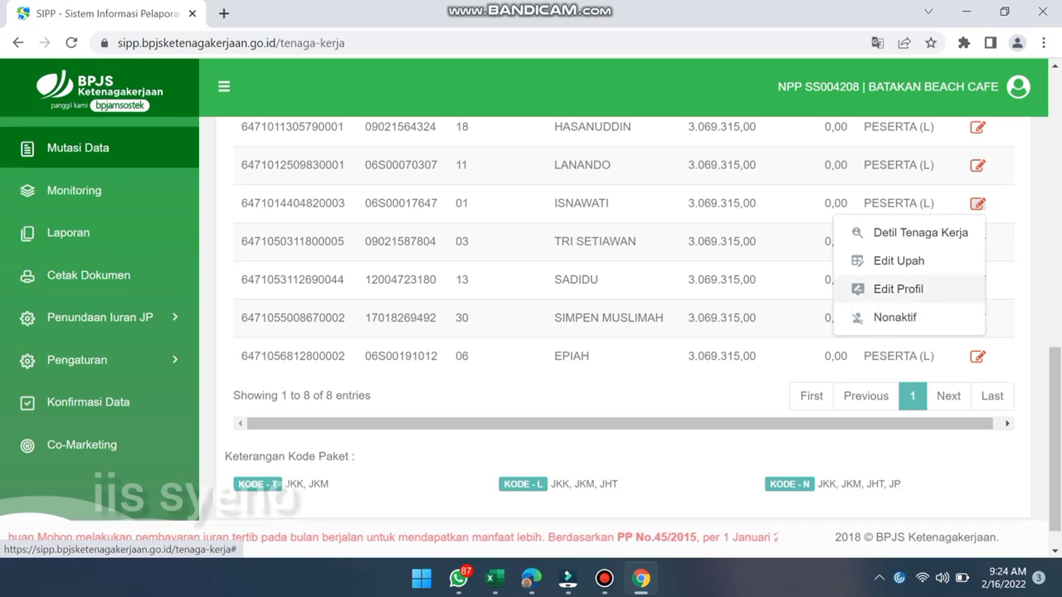
click(913, 233)
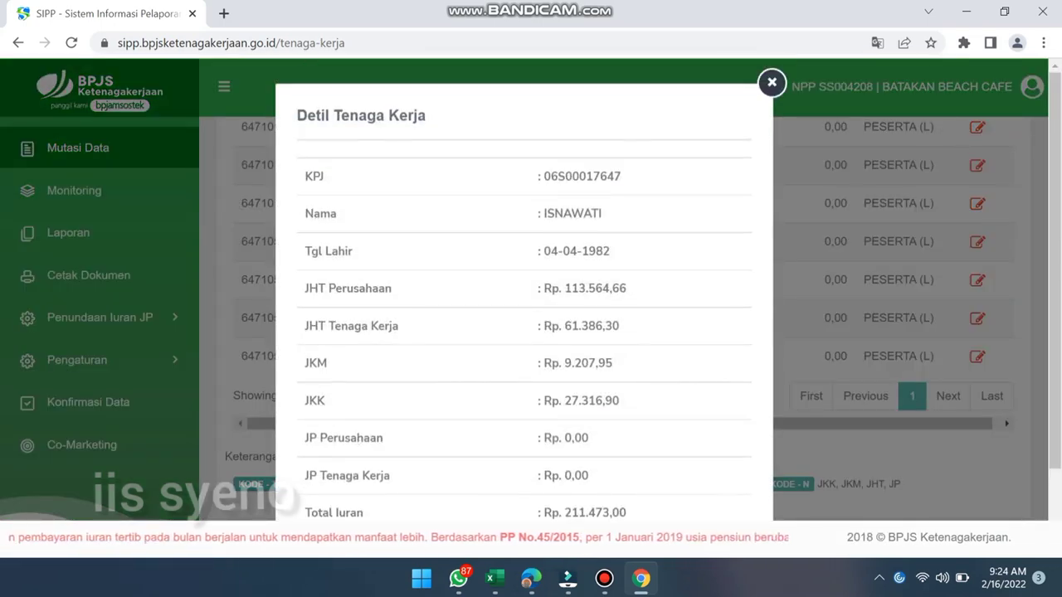
scroll(523, 290, down, 1)
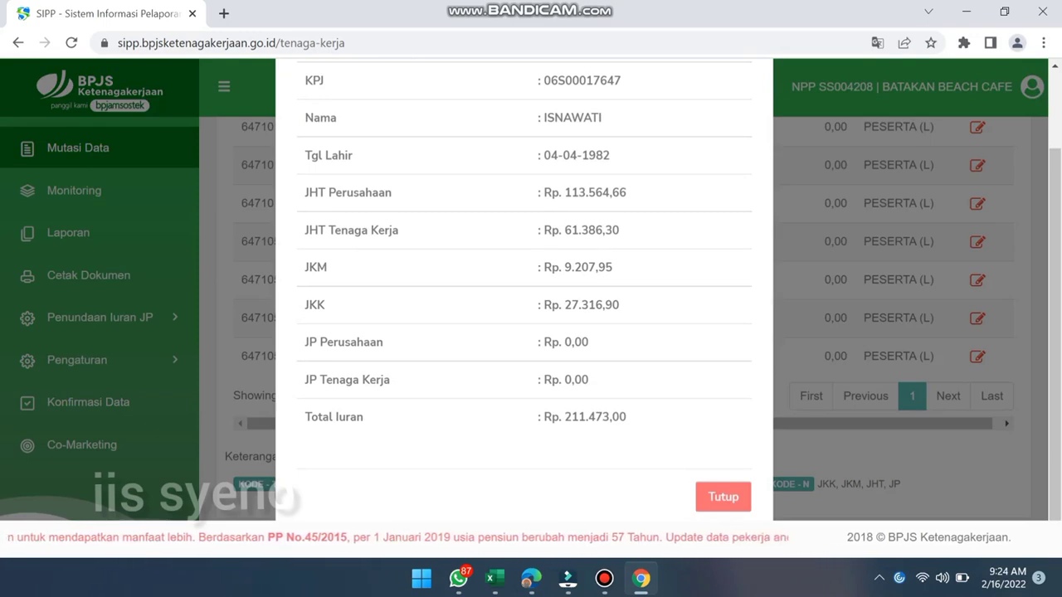
scroll(524, 290, up, 1)
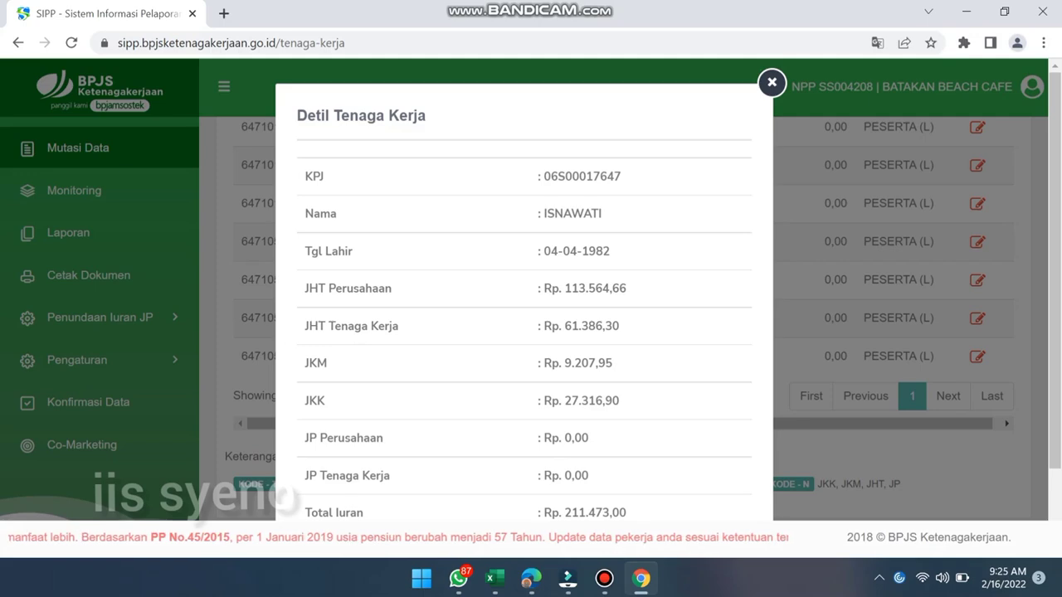
key(Escape)
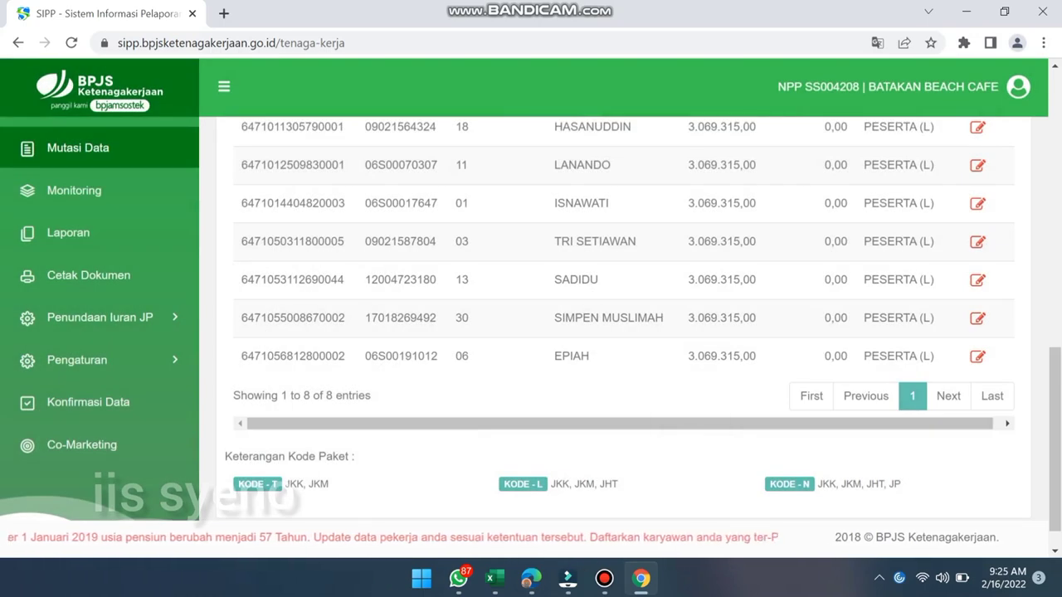
Deactivate the fourth worker in the active list with the reason Mengundurkan Diri, confirming the action
click(977, 203)
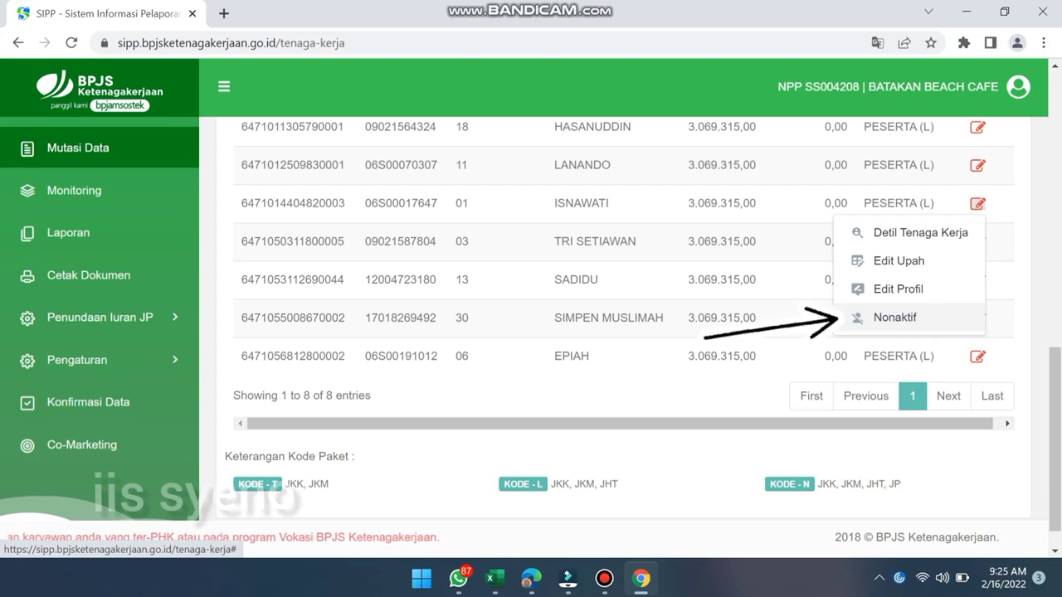
click(892, 317)
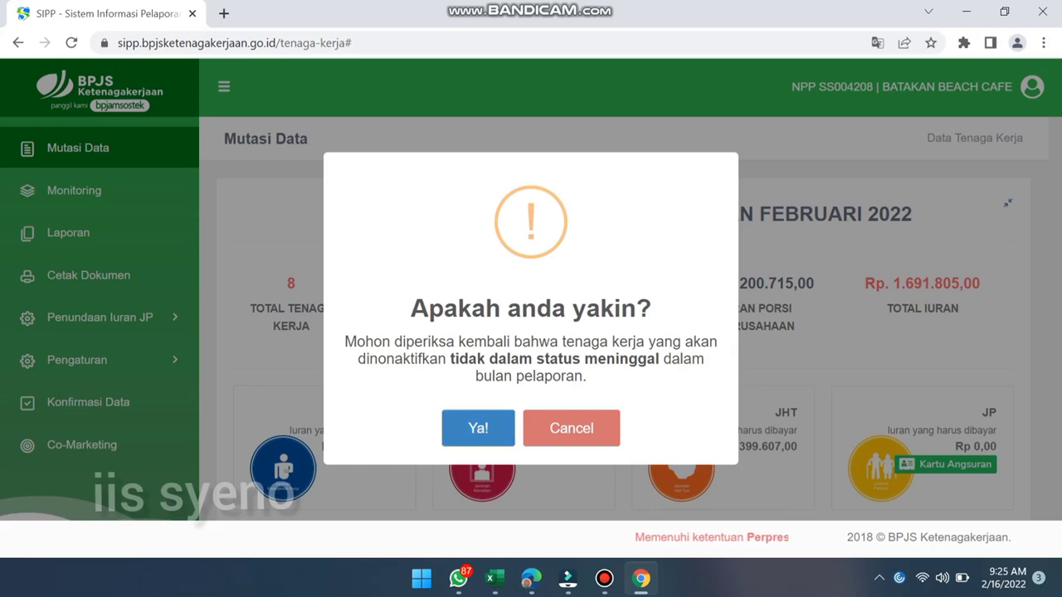
click(478, 428)
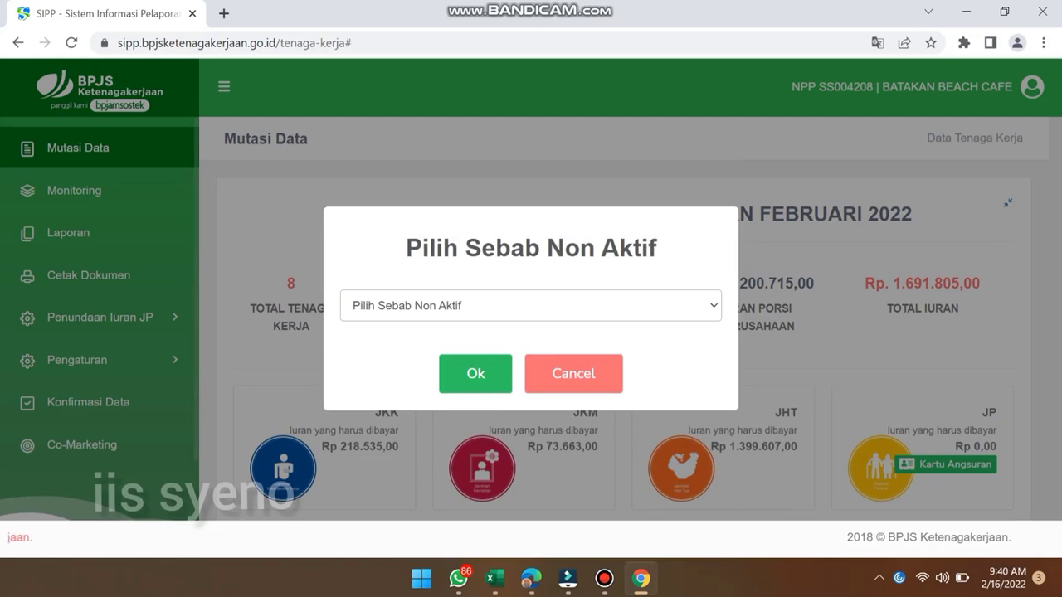
click(530, 305)
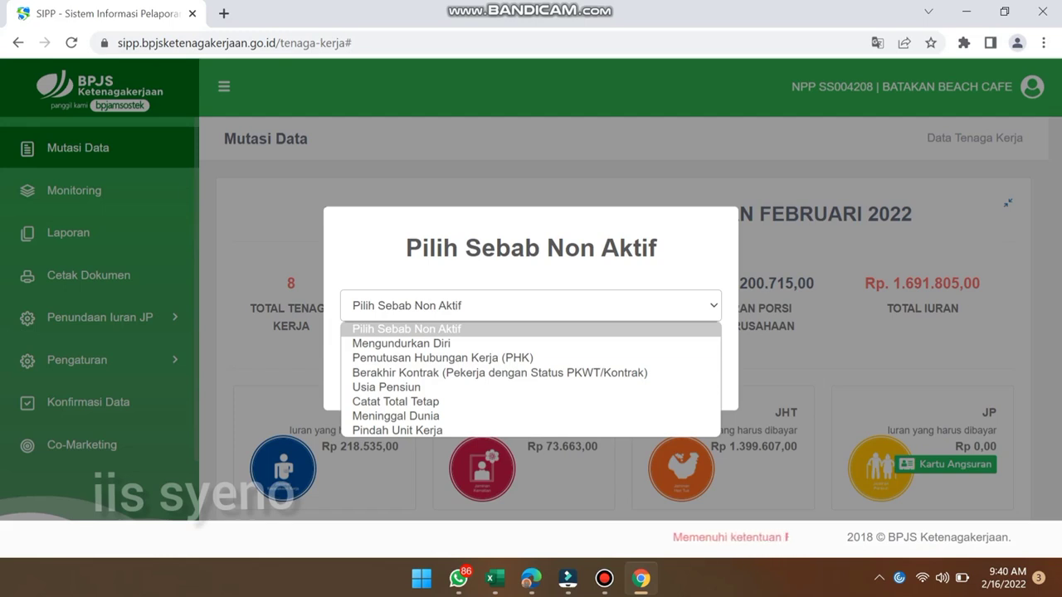
key(Down)
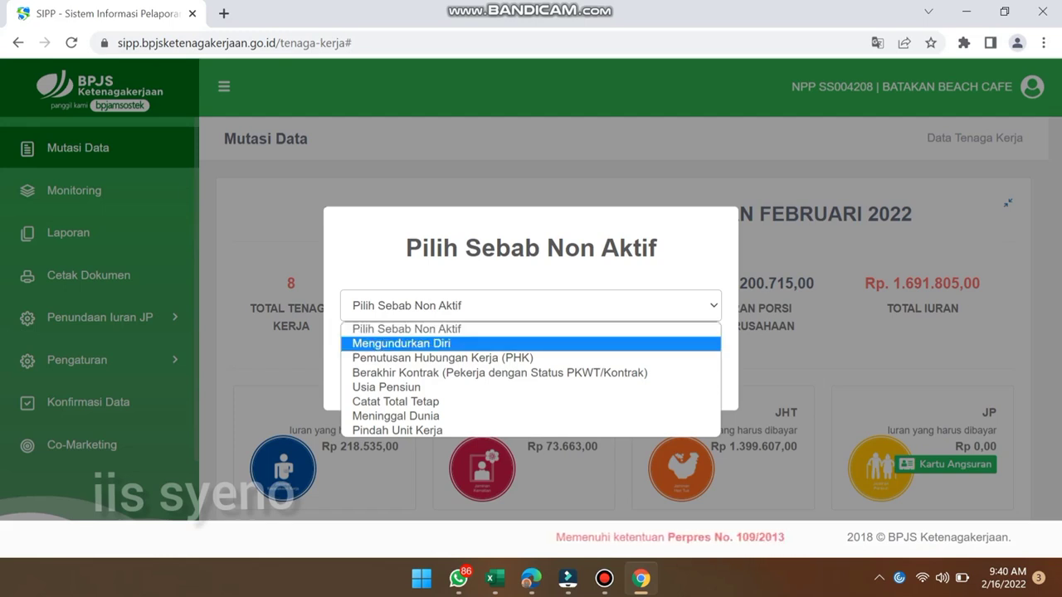
key(Return)
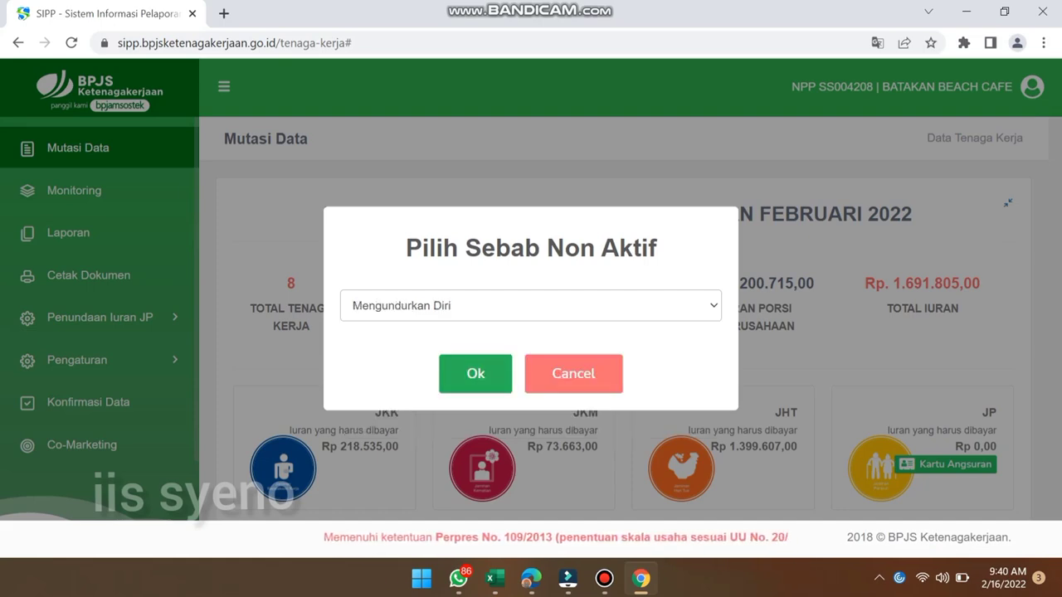
click(475, 374)
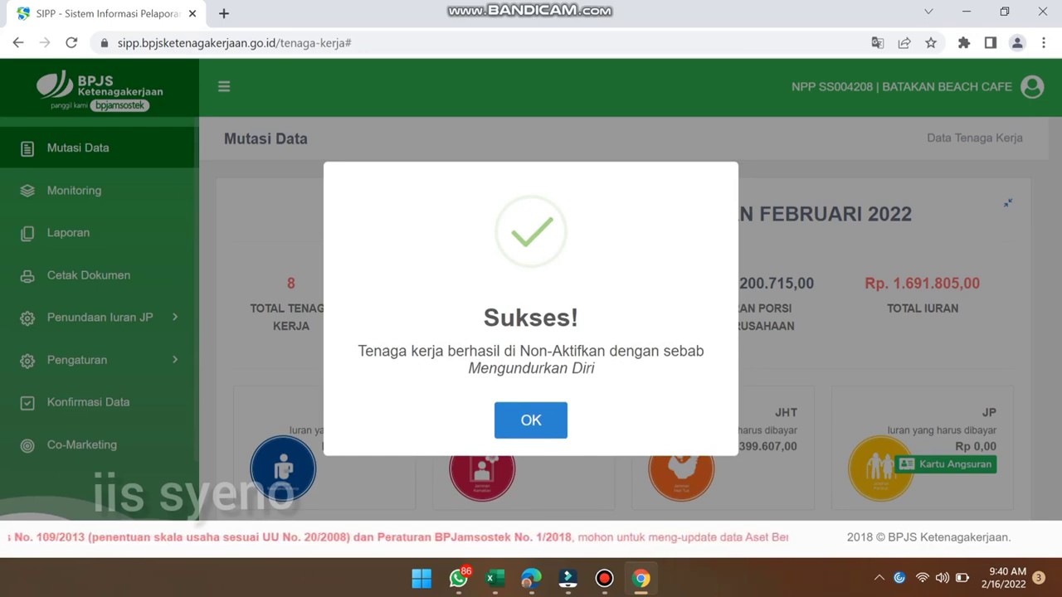
click(531, 420)
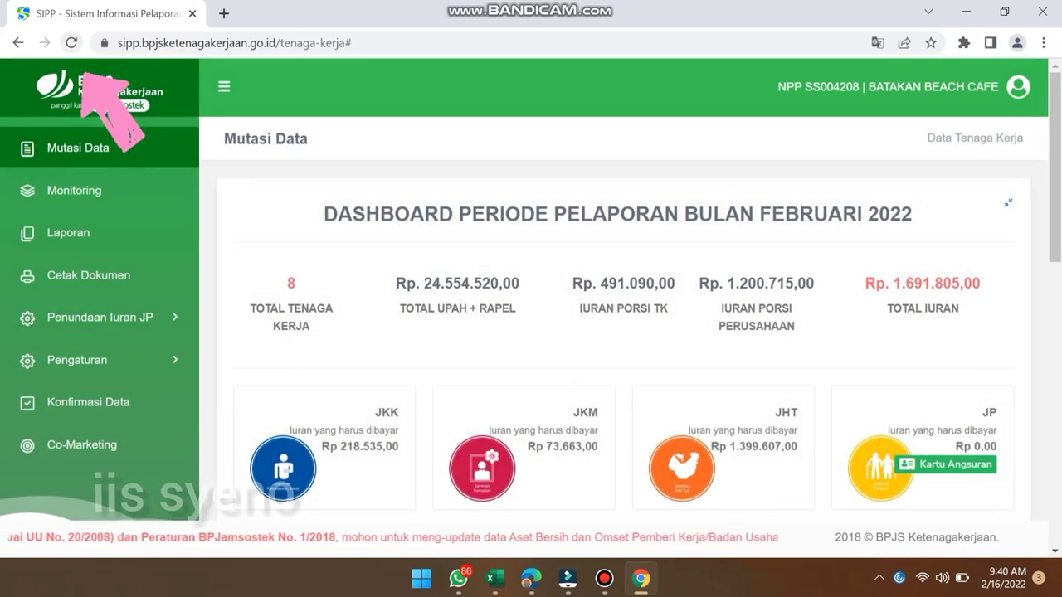
Reload the page, dismiss the notice and check the active participant list for the deactivated worker
click(71, 42)
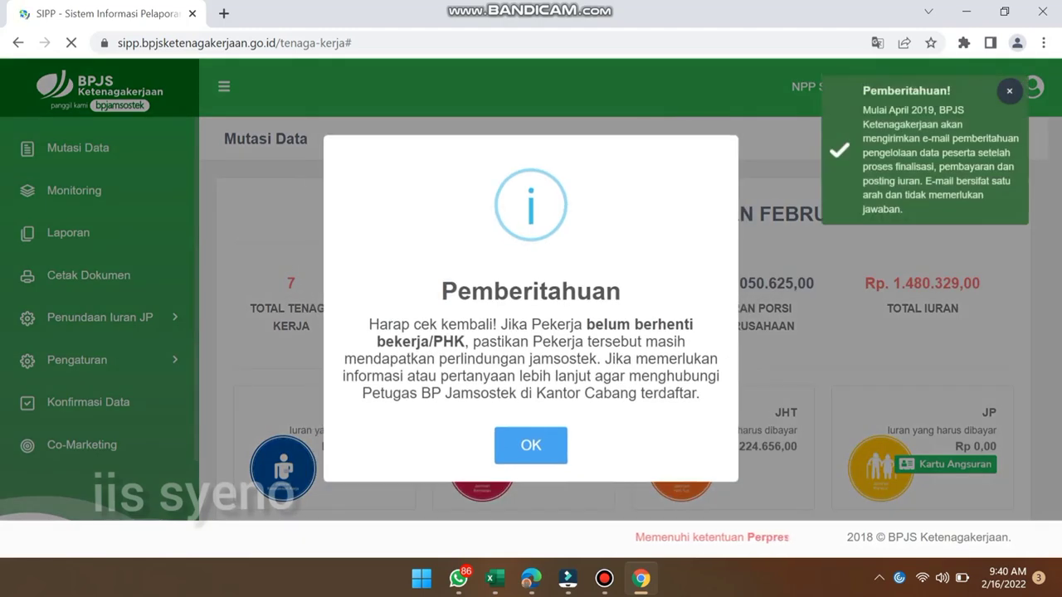
key(Return)
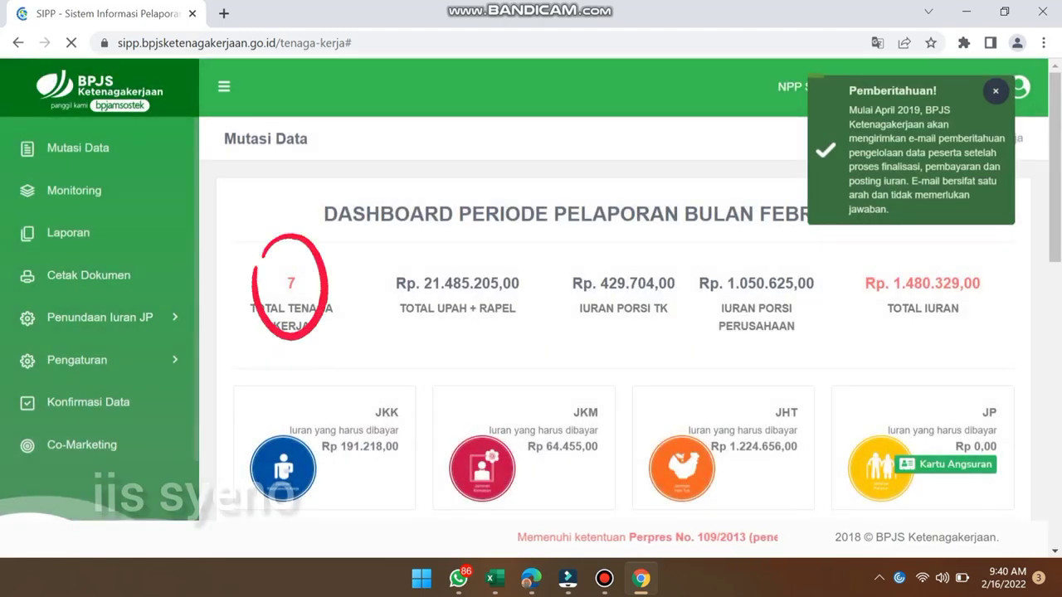
scroll(622, 318, down, 6)
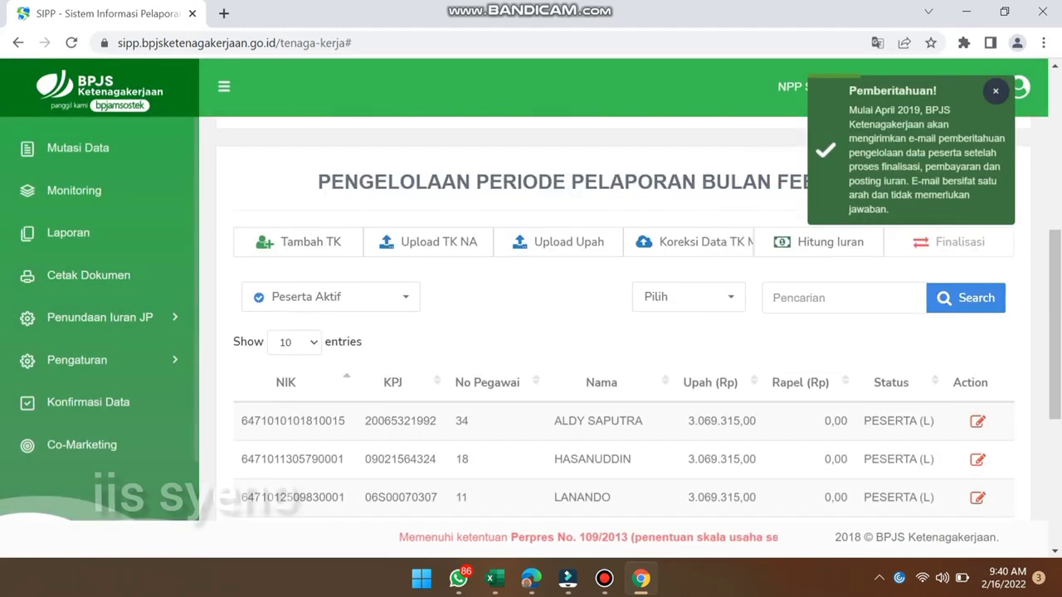
scroll(622, 374, down, 2)
scroll(622, 373, up, 2)
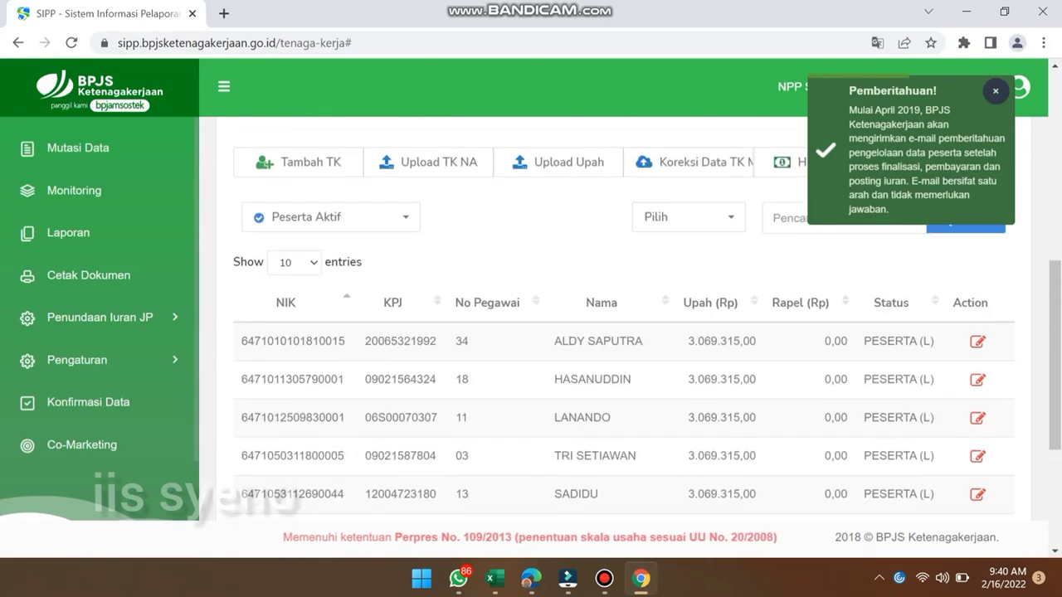
scroll(622, 373, down, 1)
scroll(622, 331, down, 3)
scroll(622, 332, up, 5)
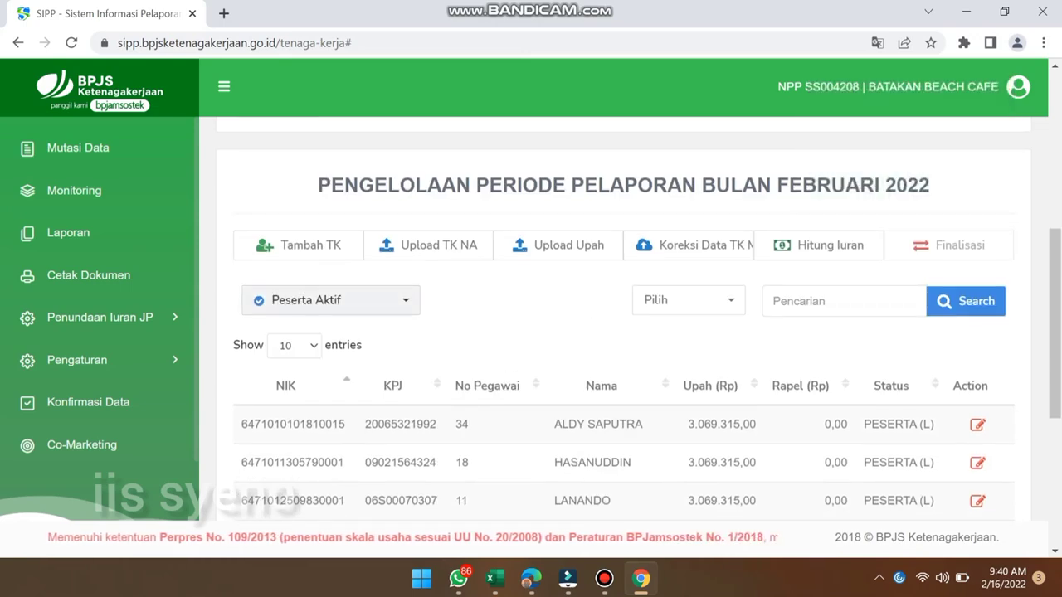
Filter the participant list to Peserta Nonaktif and view the actions offered for the deactivated worker without choosing one
click(330, 299)
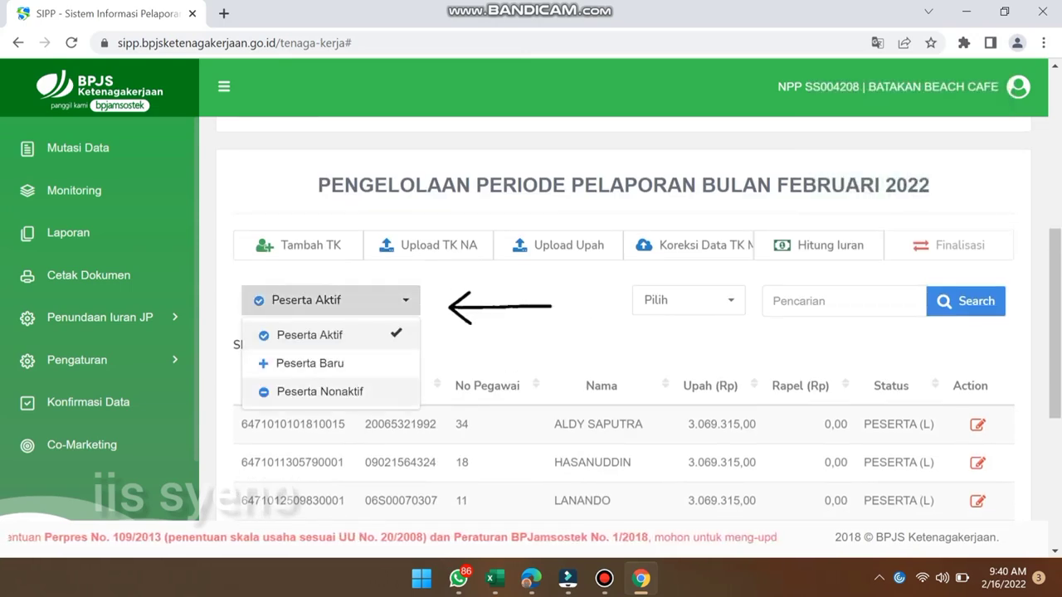
click(319, 391)
scroll(622, 332, down, 1)
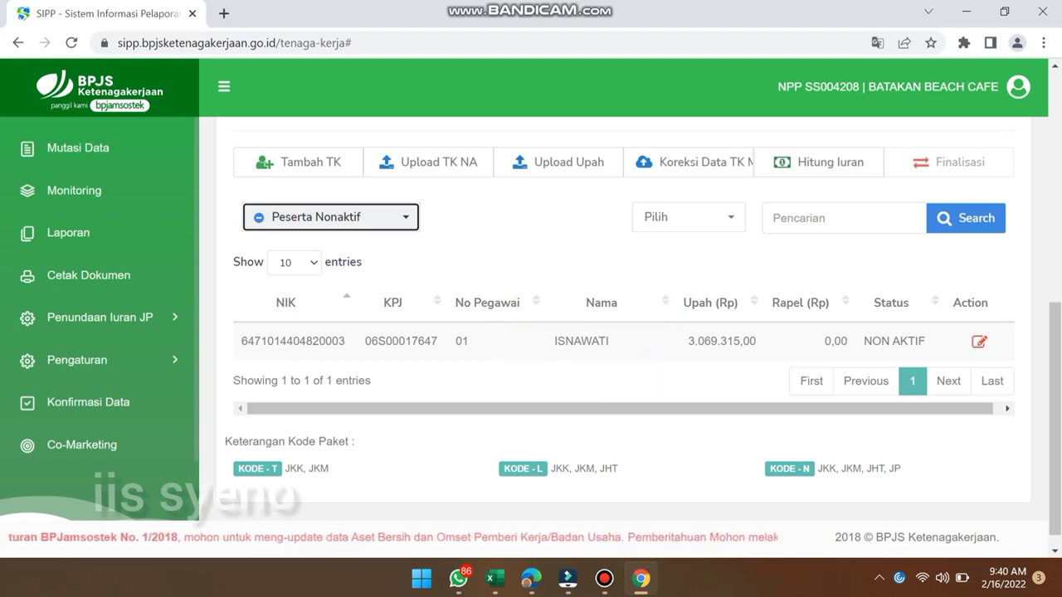
click(979, 341)
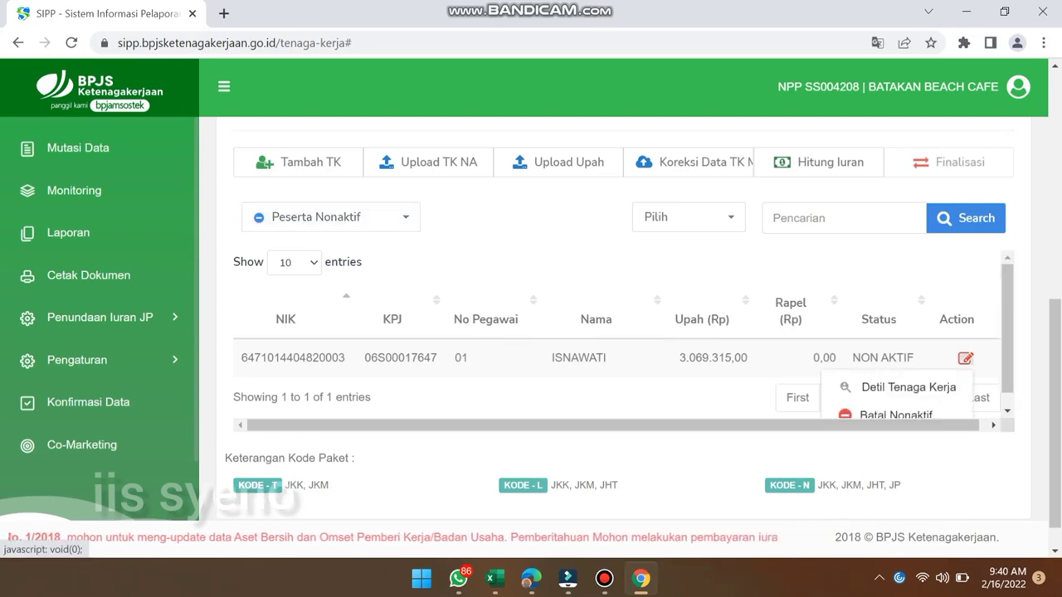
scroll(896, 365, down, 1)
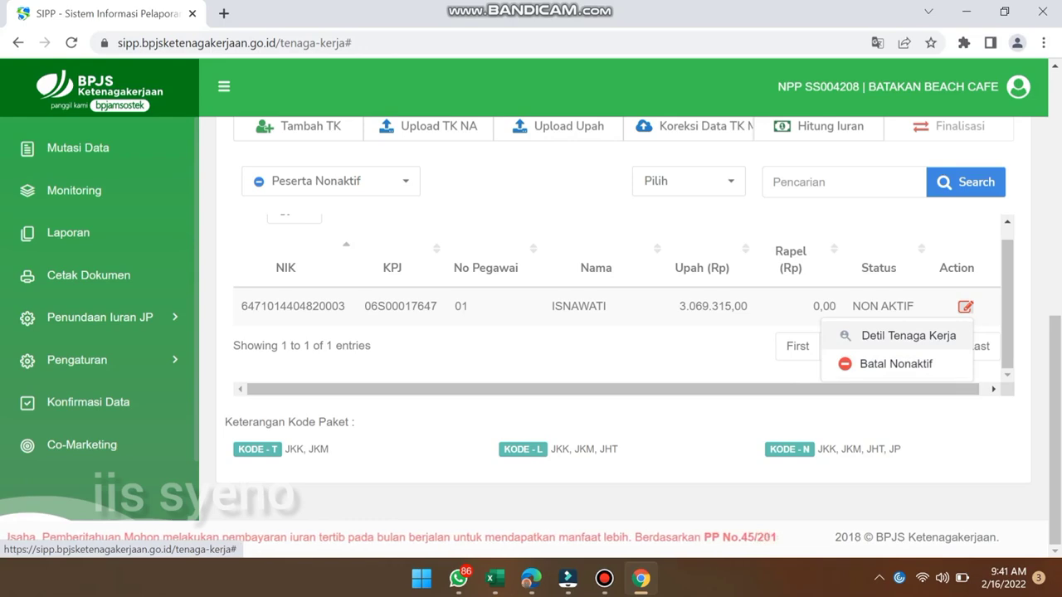
key(Escape)
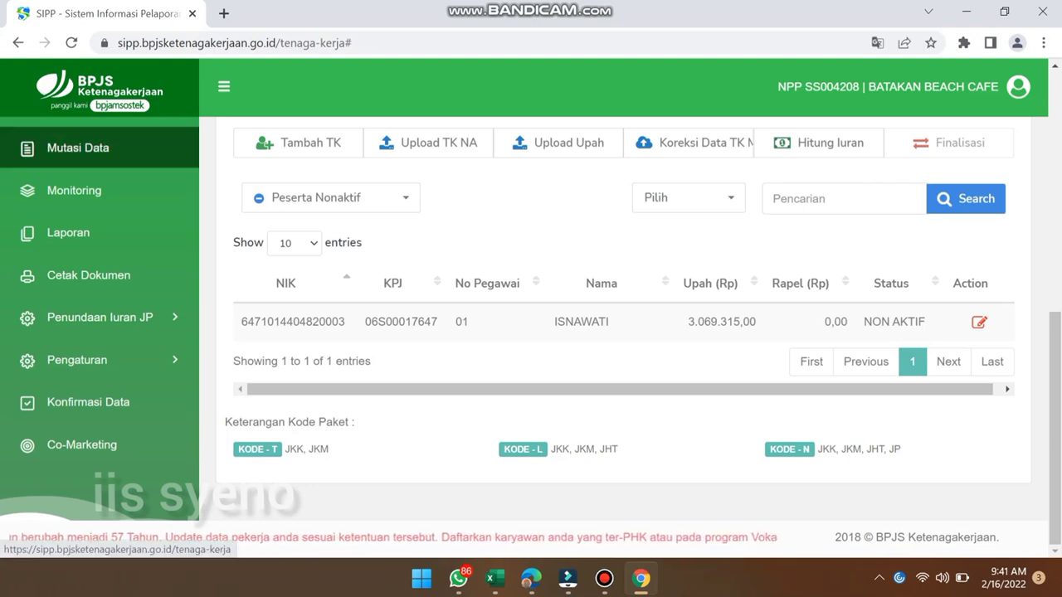
Return to the Mutasi Data dashboard and dismiss the Pemberitahuan notice
click(78, 147)
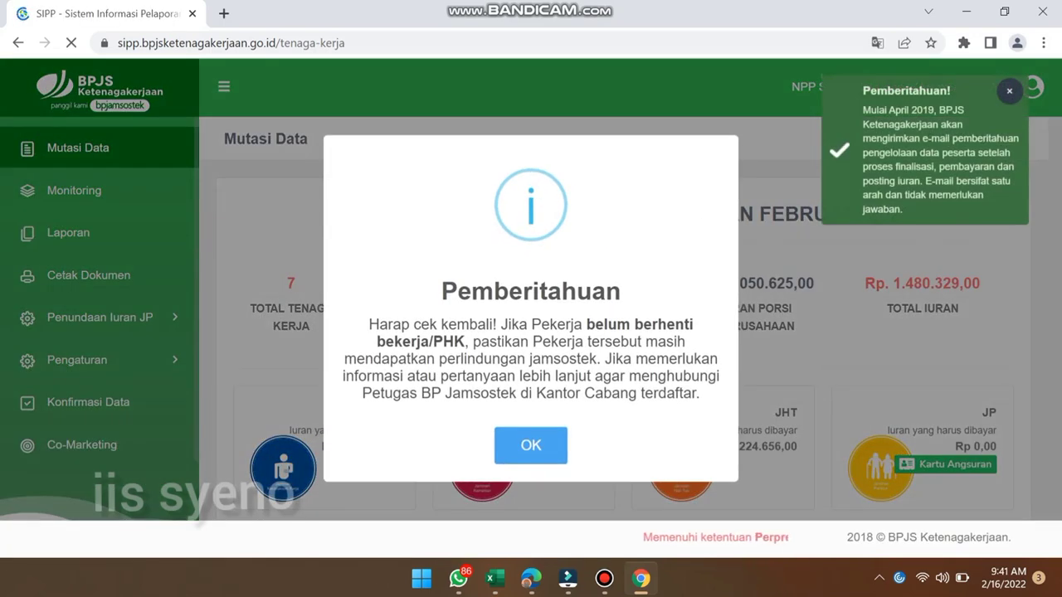
click(530, 445)
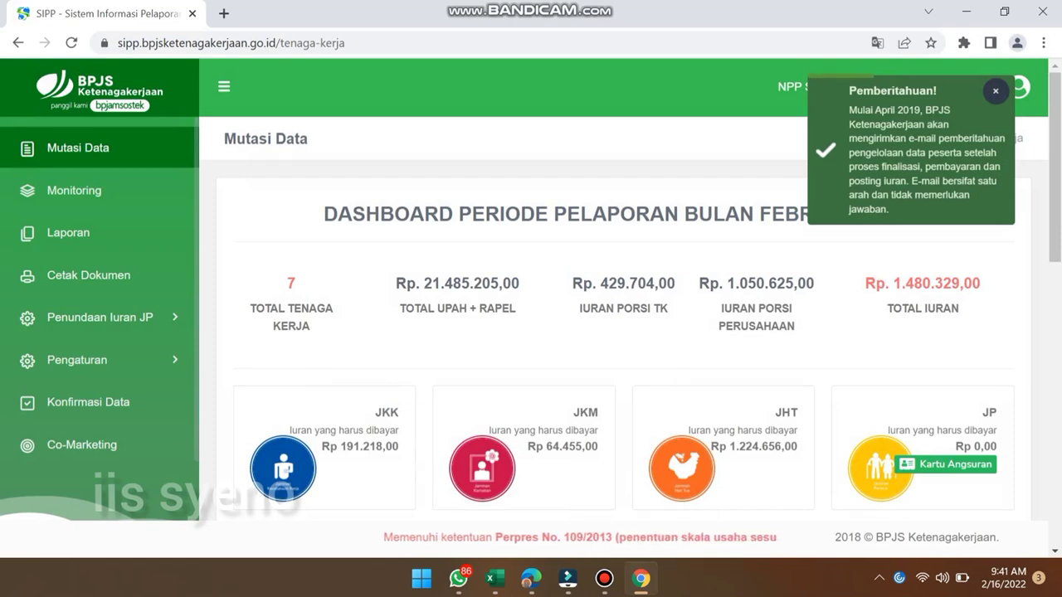
Review the full active participant list on the Mutasi Data page to check which workers are still listed
scroll(623, 332, down, 2)
scroll(622, 332, down, 4)
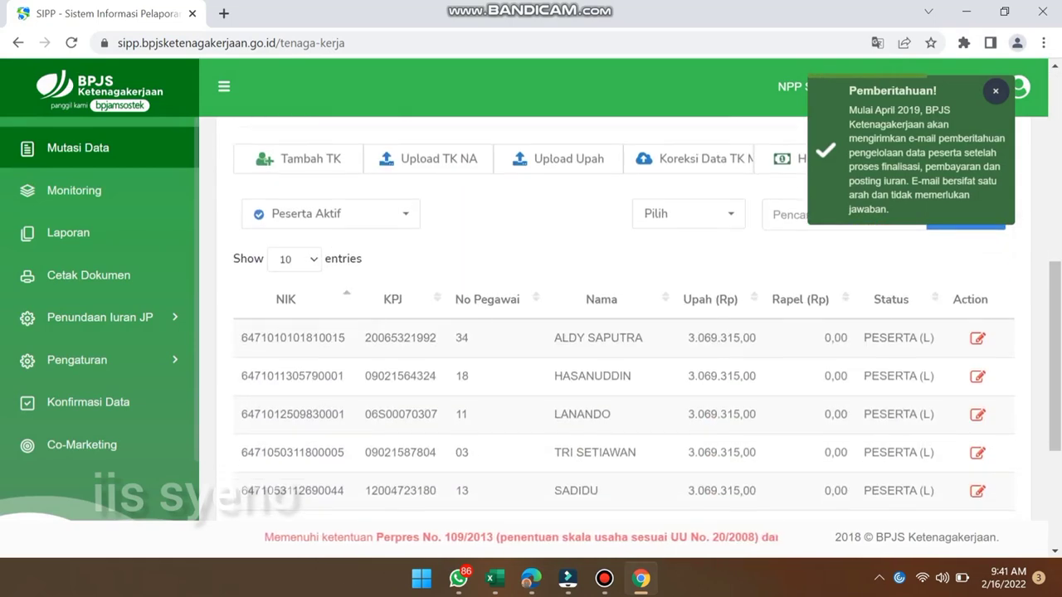
scroll(622, 332, up, 1)
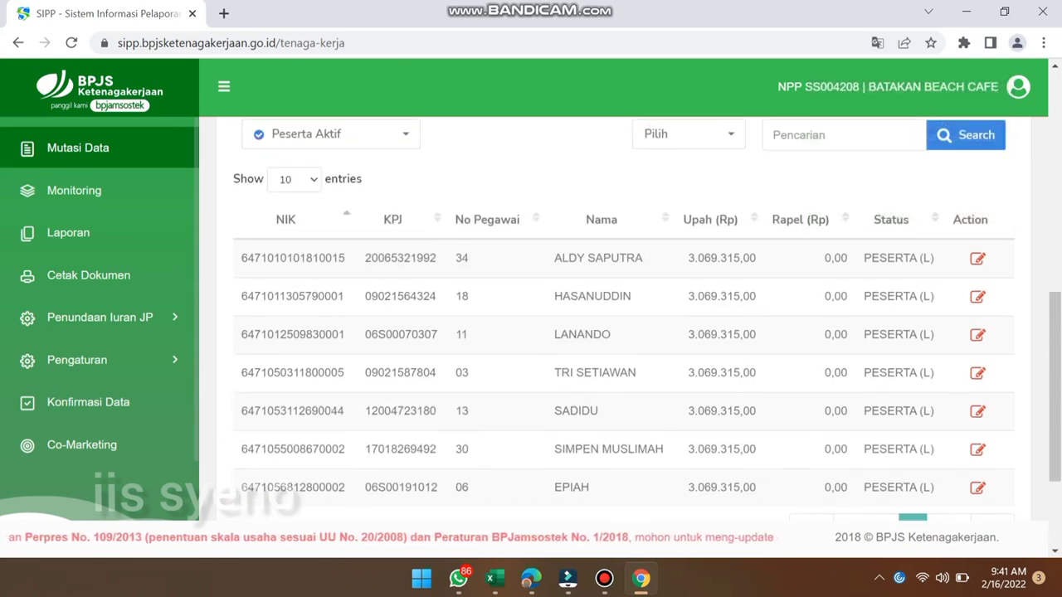
scroll(622, 331, up, 2)
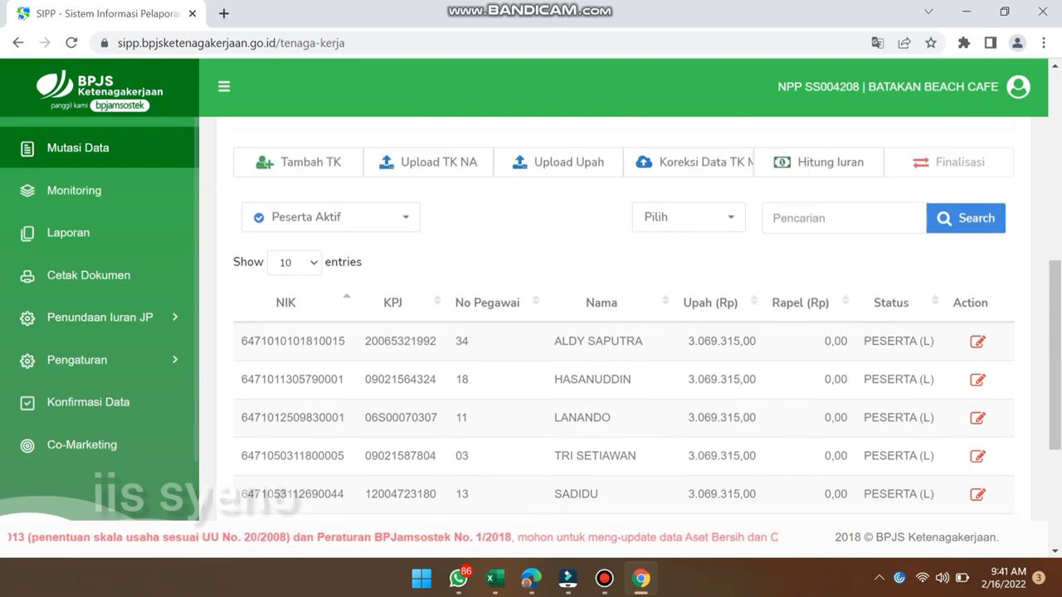
scroll(622, 332, down, 4)
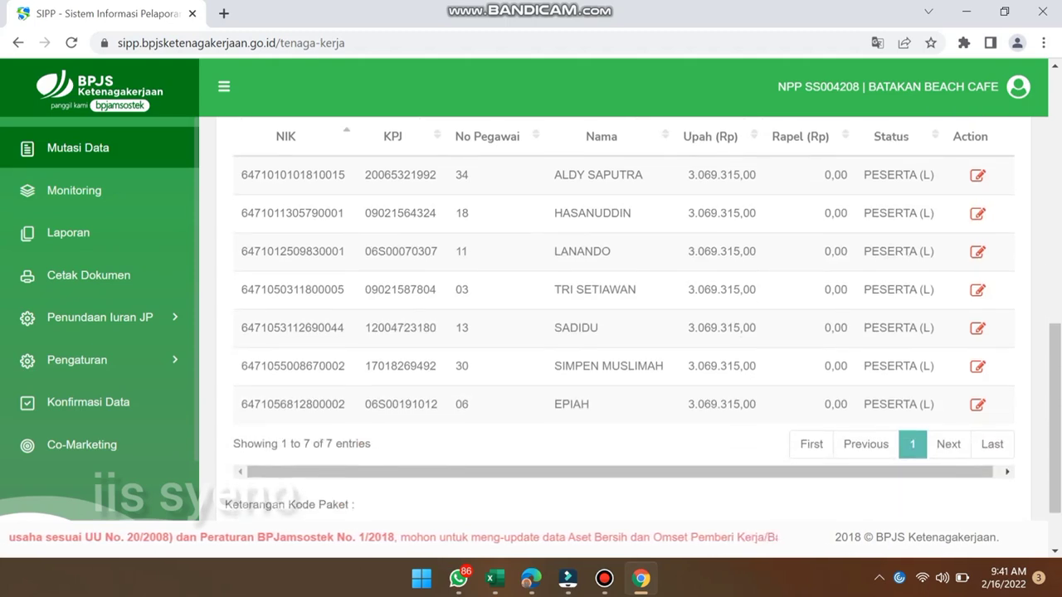
scroll(622, 332, up, 3)
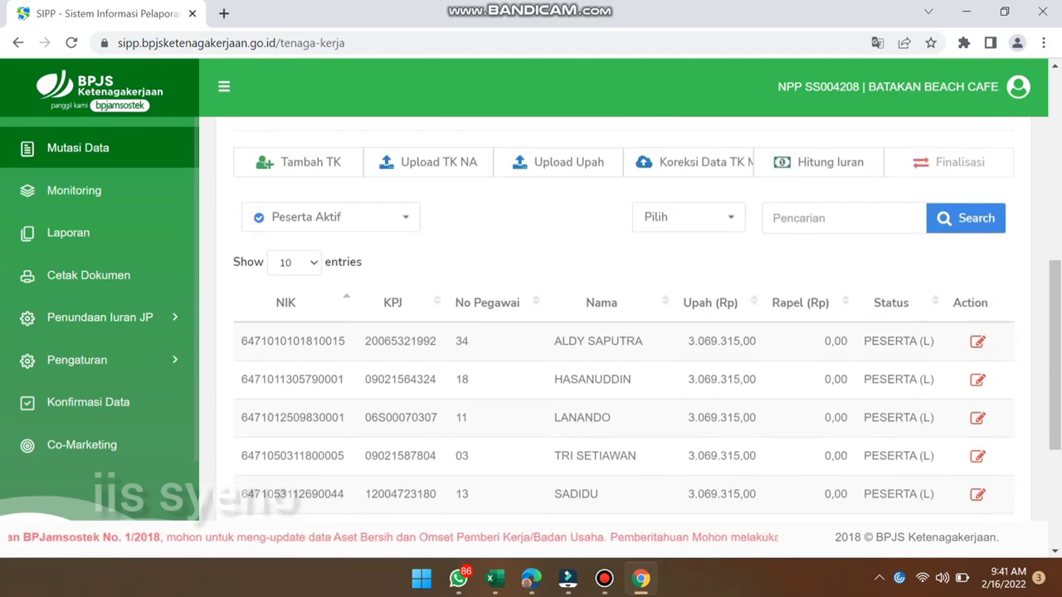
Log out of the company's SIPP account
click(978, 86)
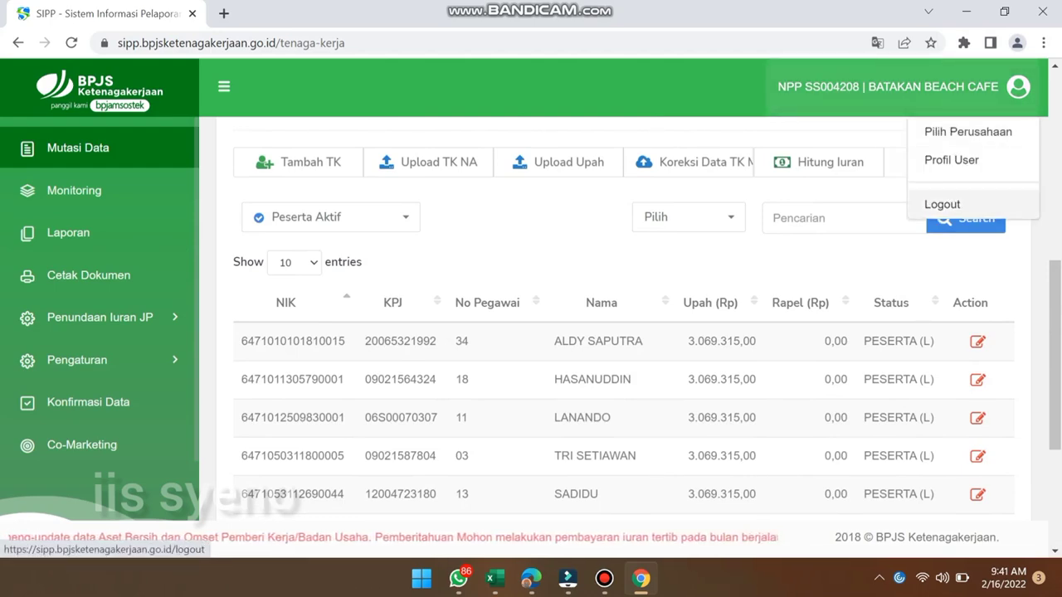
click(942, 204)
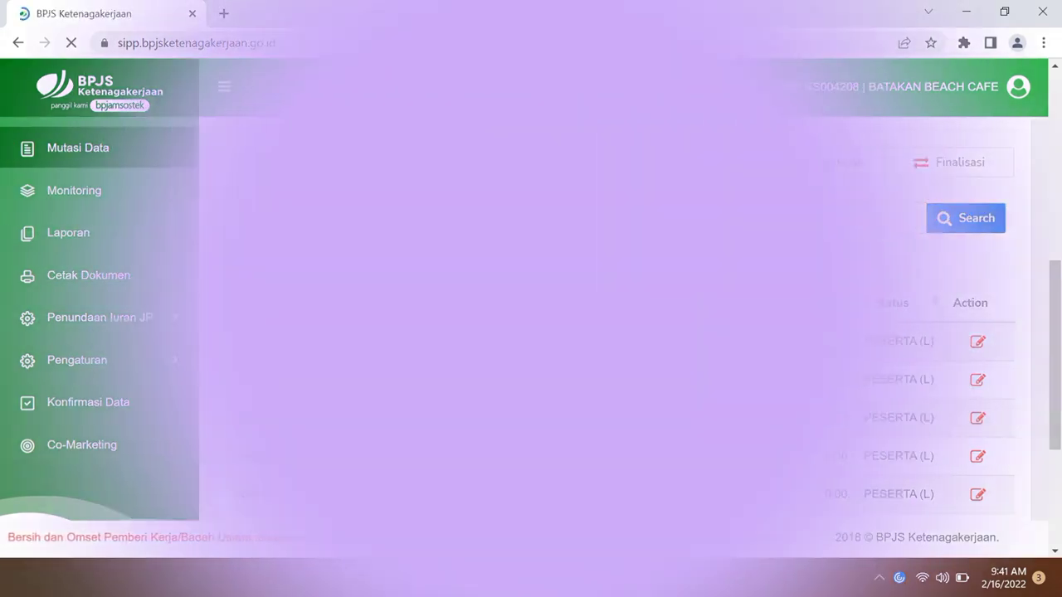